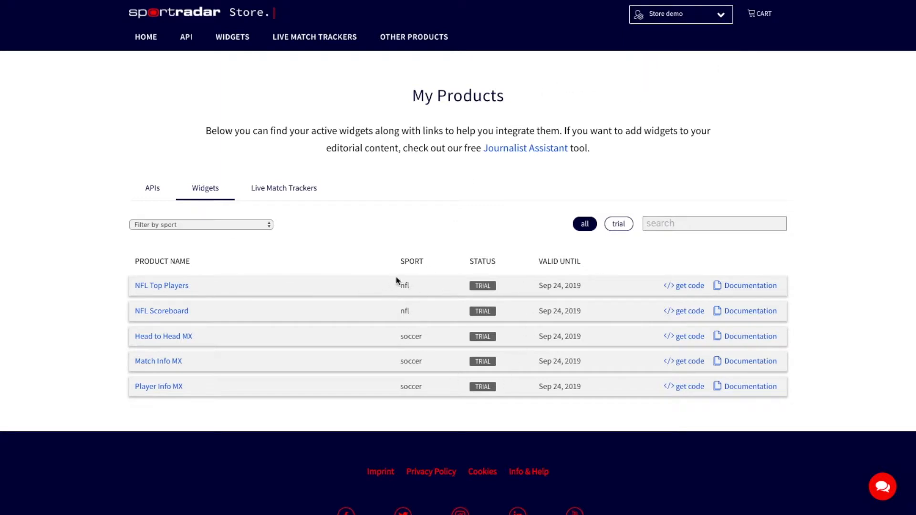
# - Open the Journalist Assistant account form and enter "Store Demo" as name and last name and "StoreDemoWidgets" as username
pyautogui.click(516, 149)
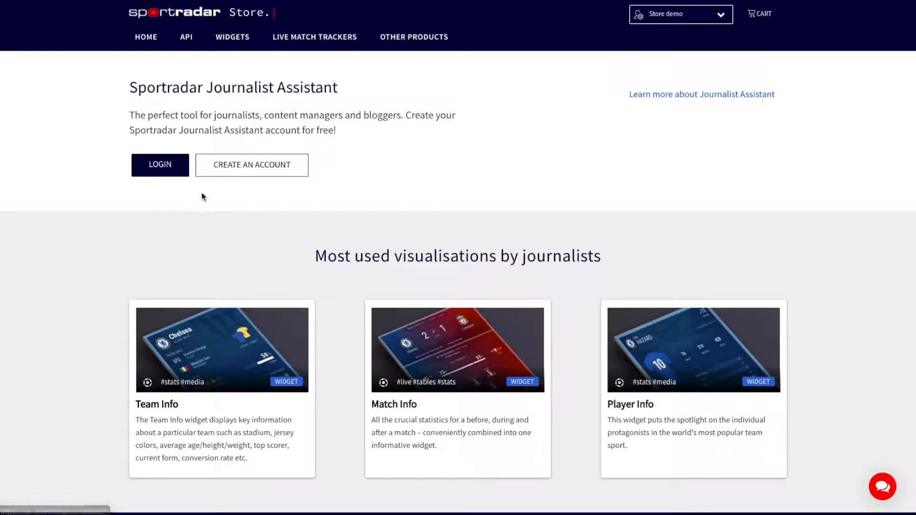
pyautogui.click(246, 171)
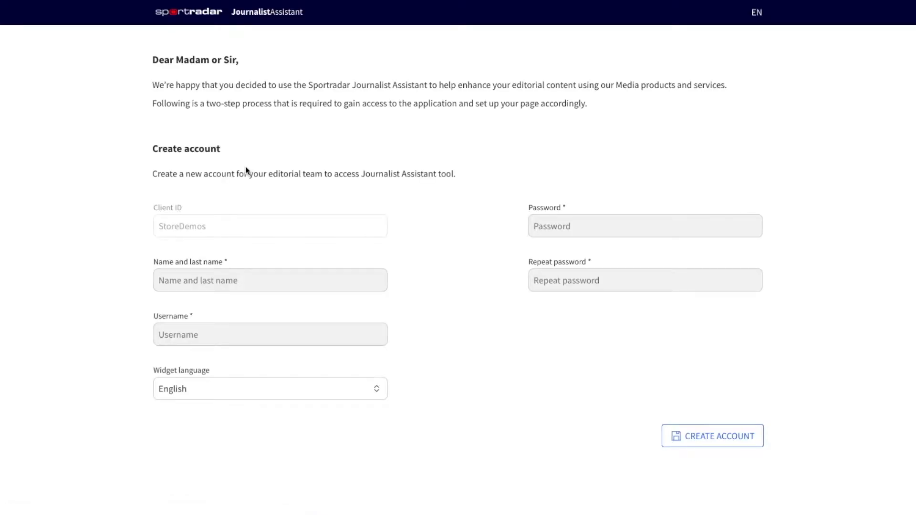
pyautogui.click(257, 289)
pyautogui.write('S')
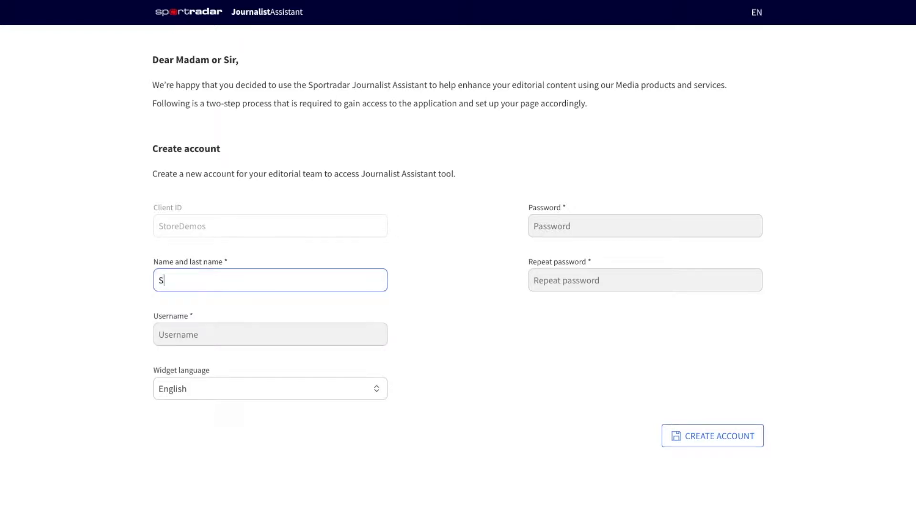
pyautogui.write('tore Demo')
pyautogui.click(253, 340)
pyautogui.write('Store')
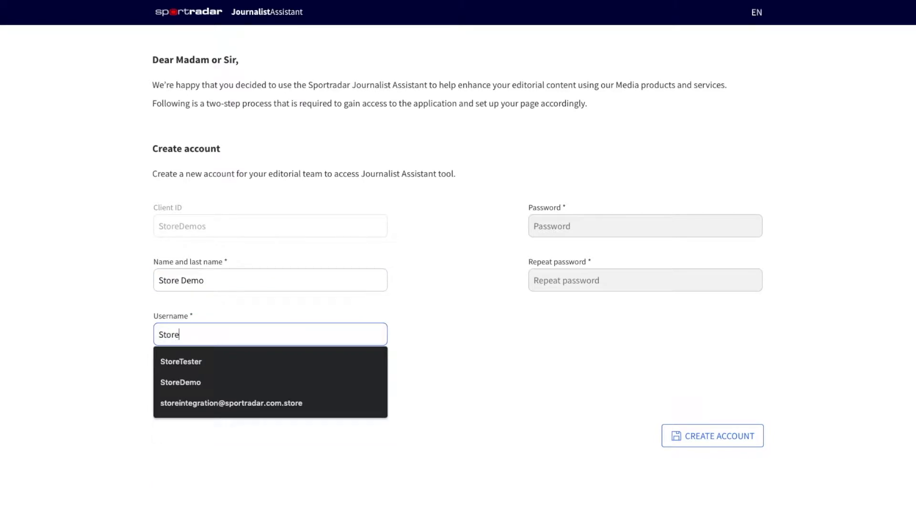
pyautogui.write('DemoWidgets')
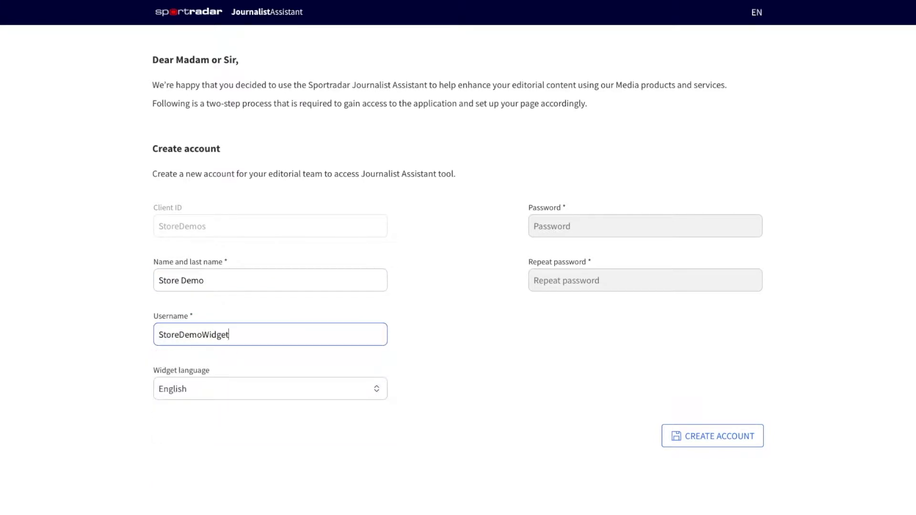
# - Enter the account password in both password fields and create the account
pyautogui.click(575, 228)
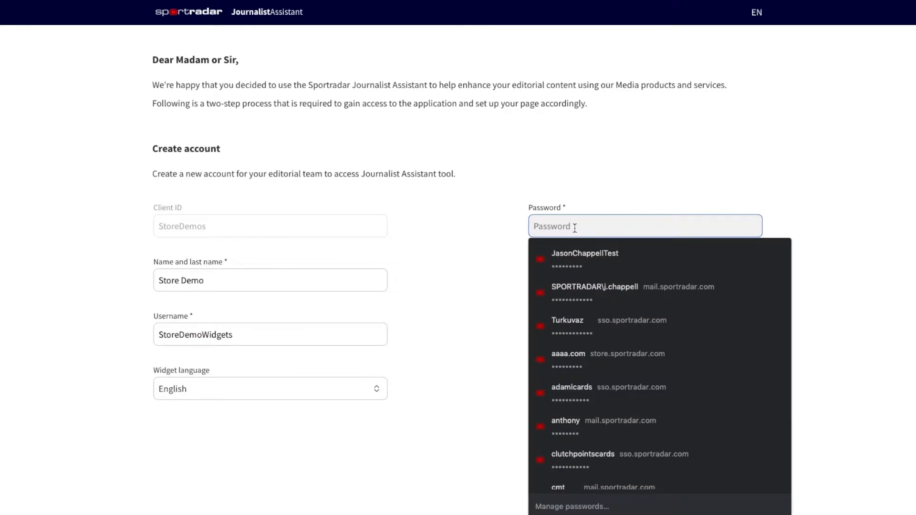
pyautogui.write('••••••••')
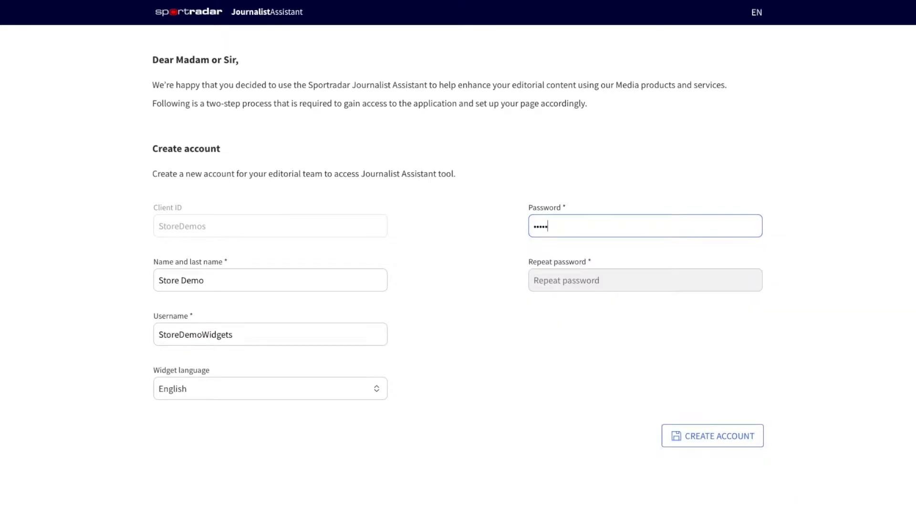
pyautogui.write('•')
pyautogui.click(550, 278)
pyautogui.write('••••••••')
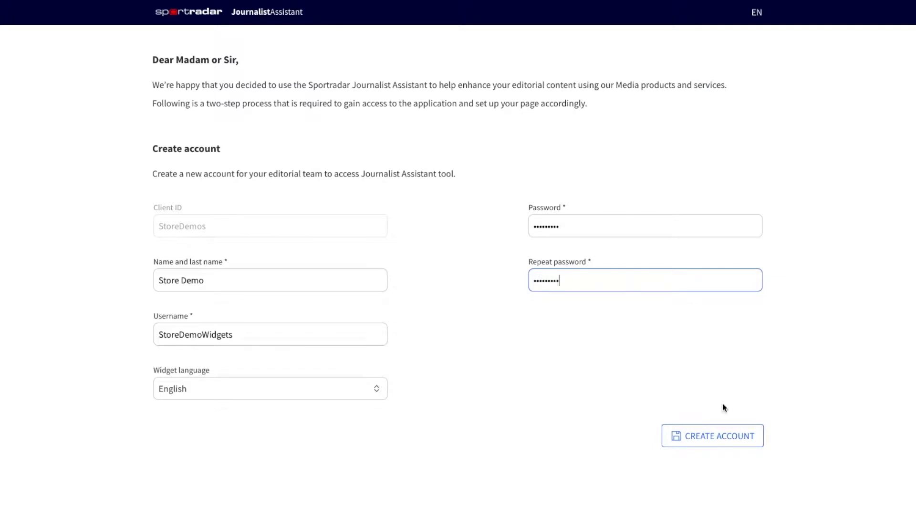
pyautogui.click(697, 437)
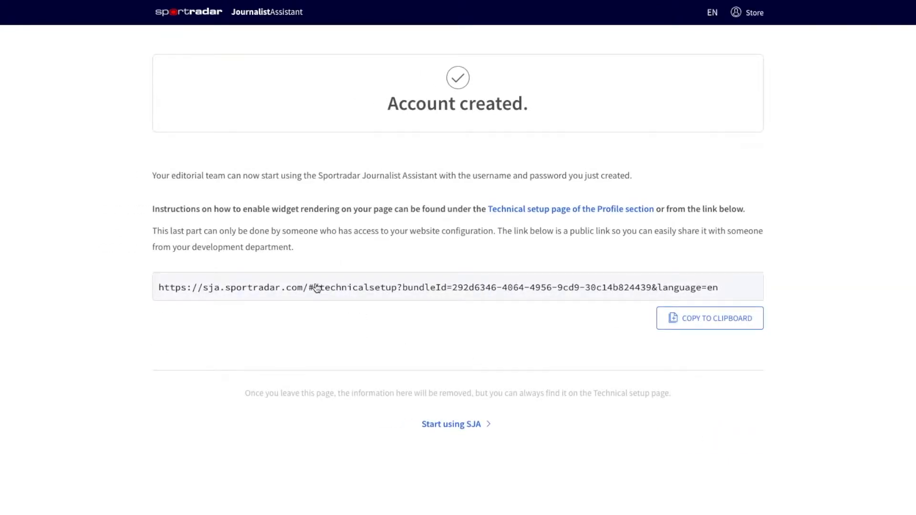
# - Copy the implementation script from the technical setup and paste it into the HTML module's text in the Redstage page editor
pyautogui.moveTo(314, 288); pyautogui.dragTo(141, 290)
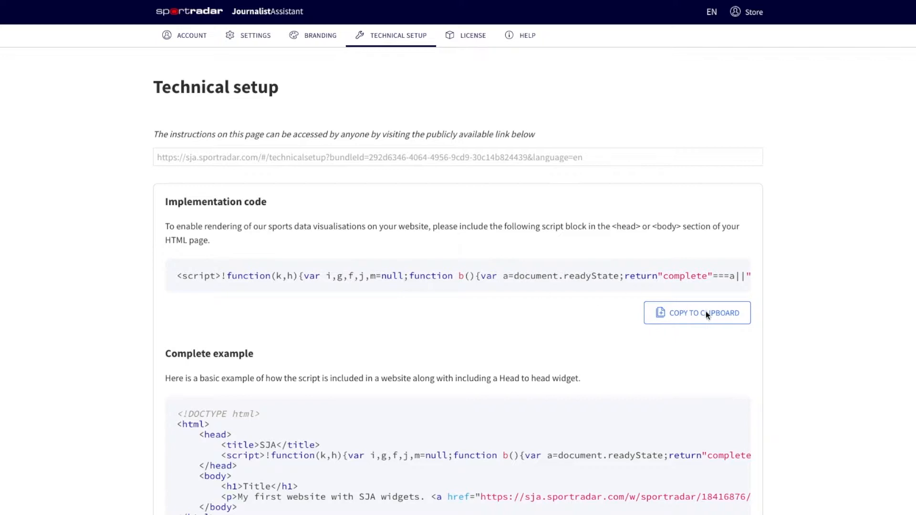
pyautogui.click(680, 314)
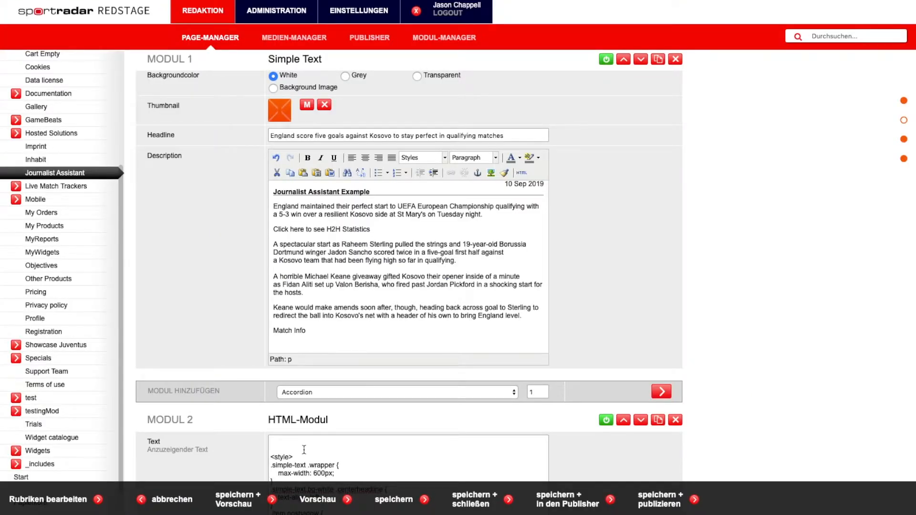
pyautogui.click(280, 441)
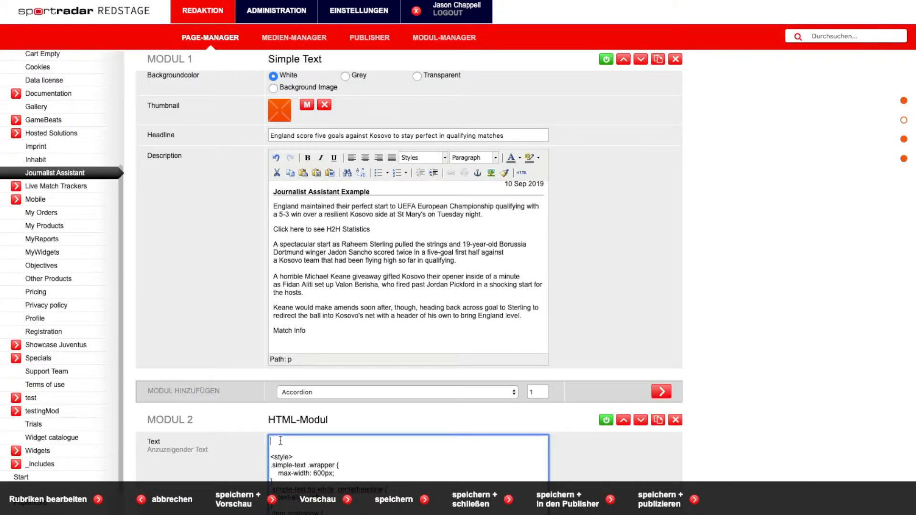
pyautogui.hotkey('ctrl', 'v')
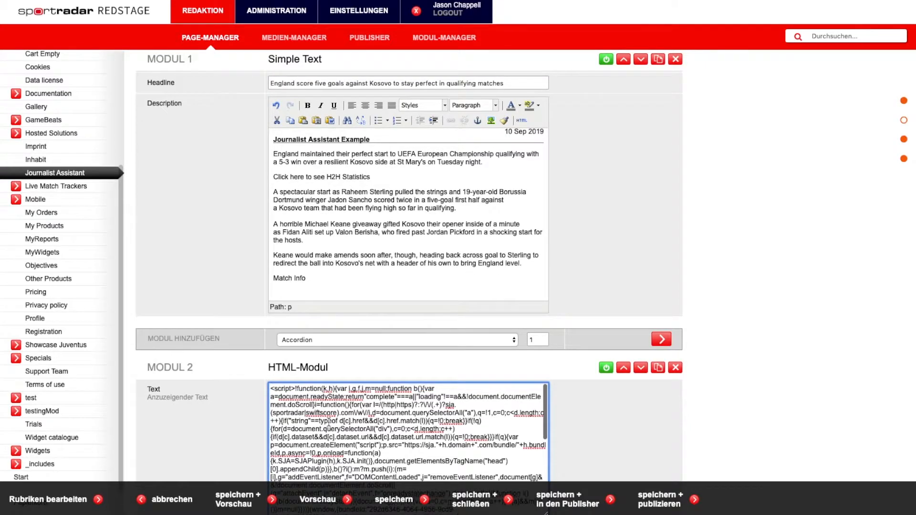
pyautogui.scroll(2, 329, 422)
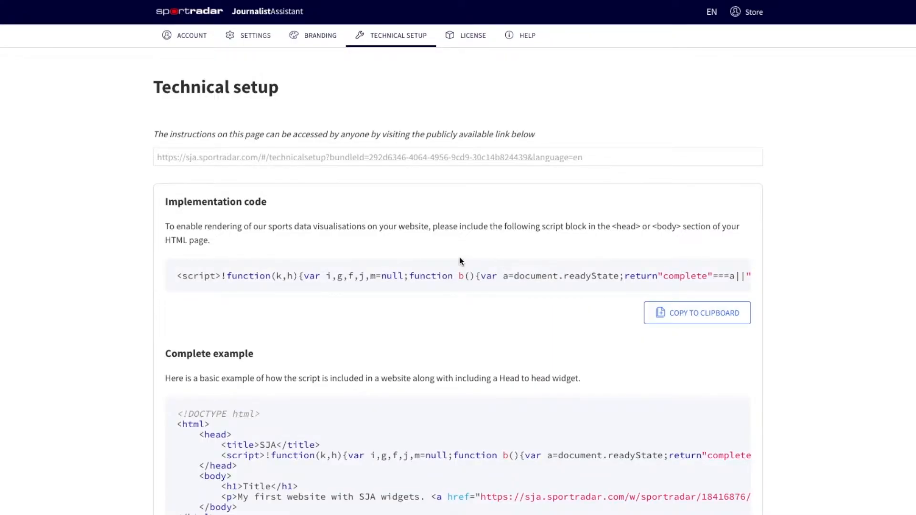
# - Search Journalist Assistant for messi, pick the "Messi, Lionel" suggestion, and return to the start page
pyautogui.click(255, 14)
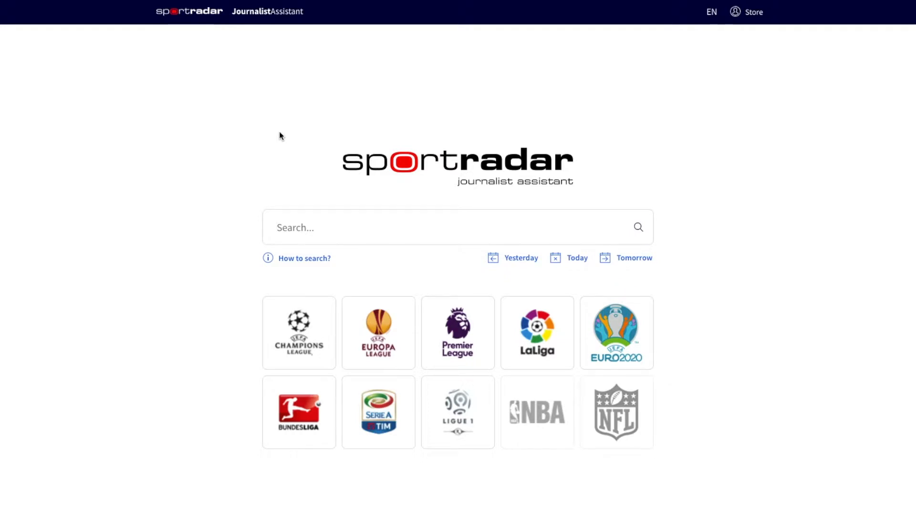
pyautogui.write('messi')
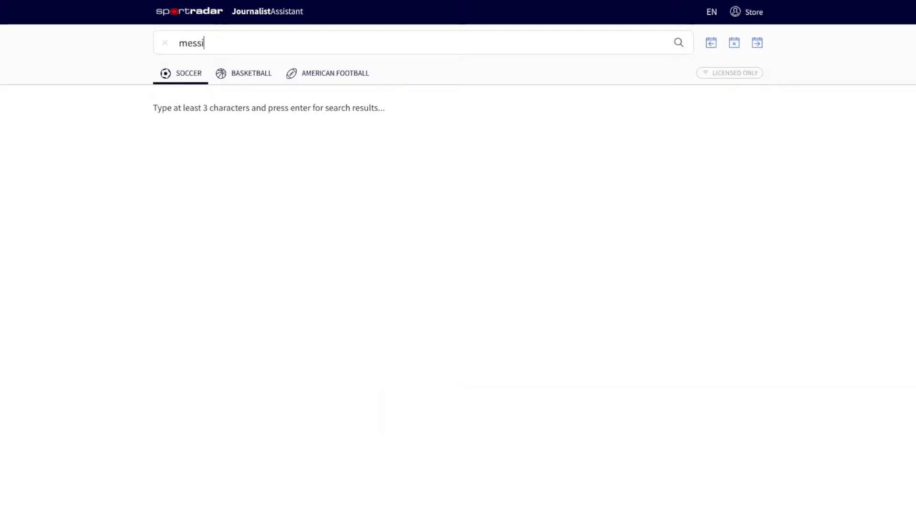
pyautogui.click(191, 68)
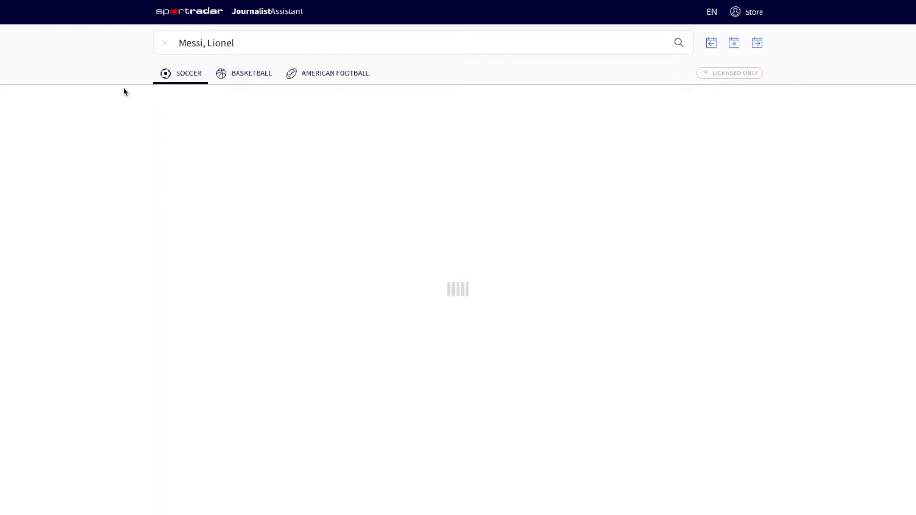
pyautogui.click(198, 22)
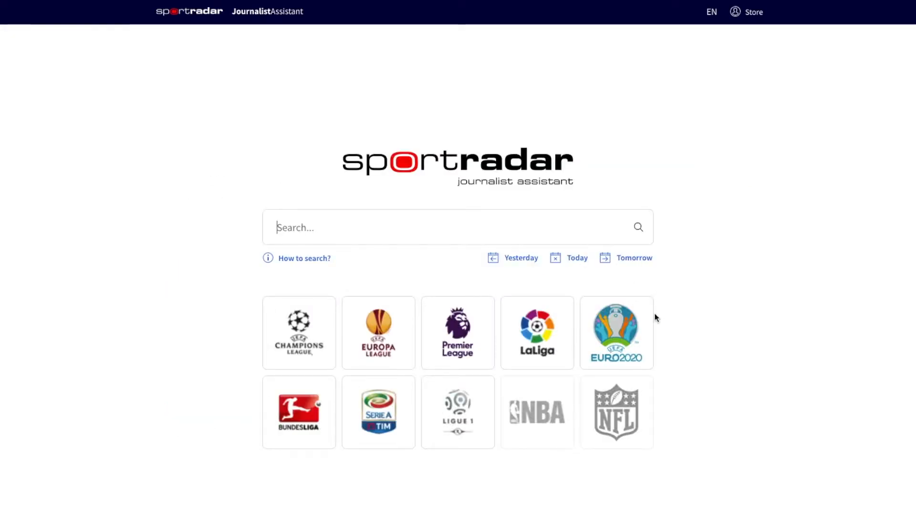
# - Open the England – Kosovo match from EURO 2020, preview the MX Head to Head widget and copy its link
pyautogui.click(622, 330)
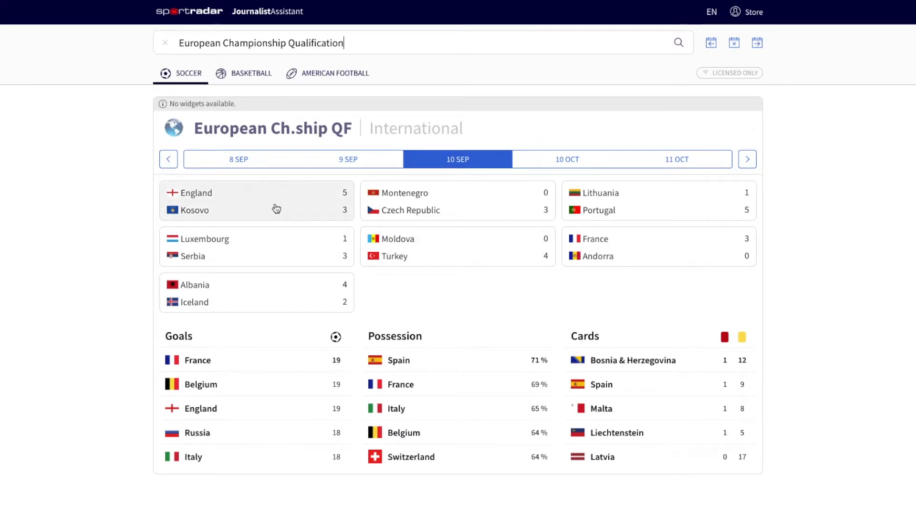
pyautogui.click(282, 207)
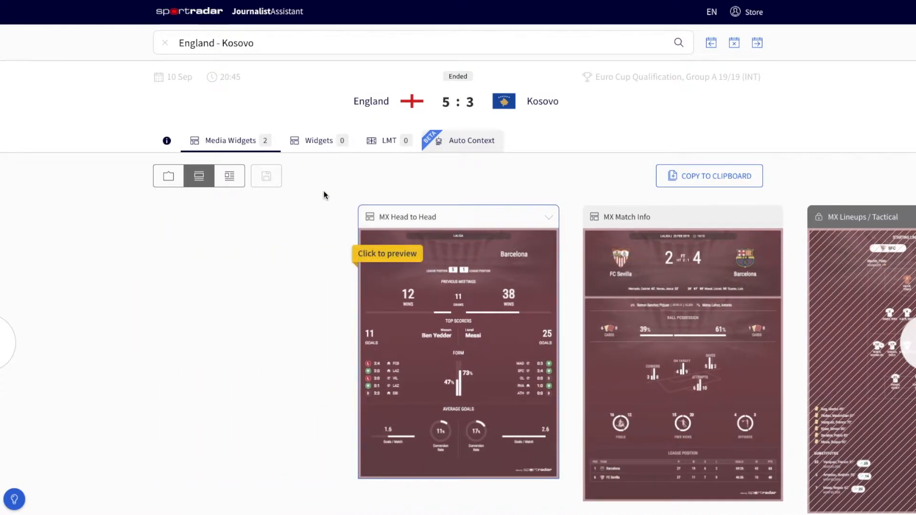
pyautogui.click(449, 304)
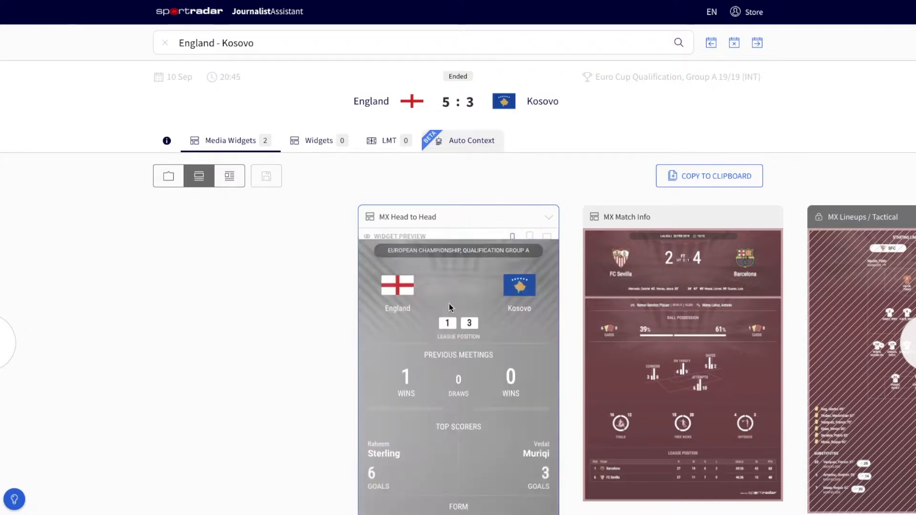
pyautogui.scroll(-2, 448, 304)
pyautogui.scroll(-2, 448, 303)
pyautogui.scroll(3, 448, 303)
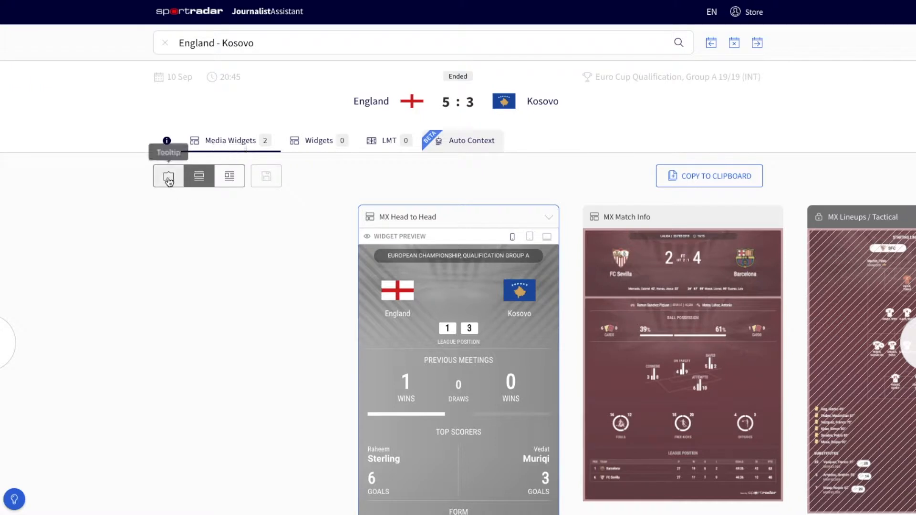
pyautogui.click(695, 177)
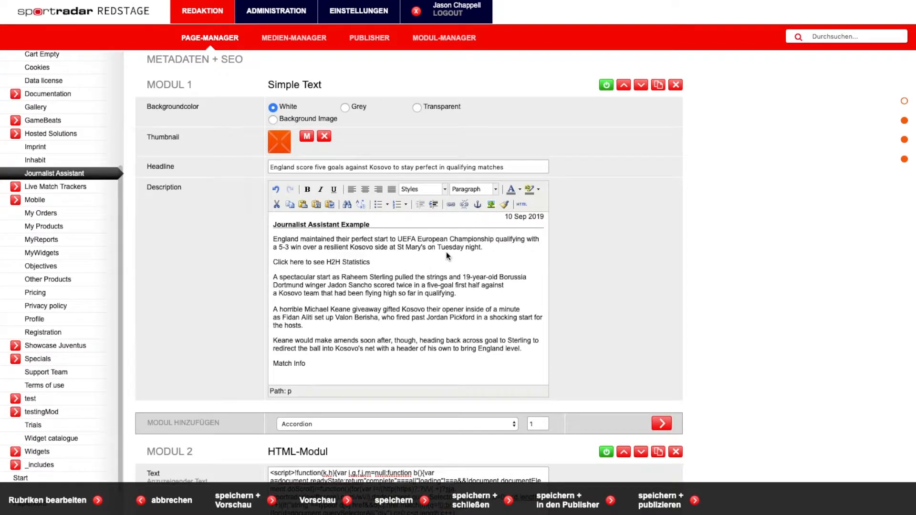
# - Link the "Click here to see H2H Statistics" text to the copied widget URL and test the link in the preview
pyautogui.moveTo(371, 263); pyautogui.dragTo(280, 258)
pyautogui.click(451, 205)
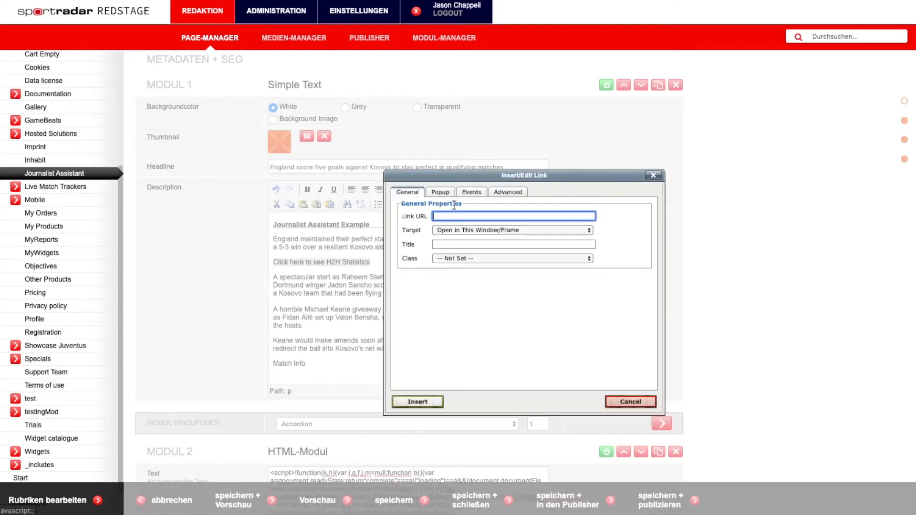
pyautogui.hotkey('ctrl', 'v')
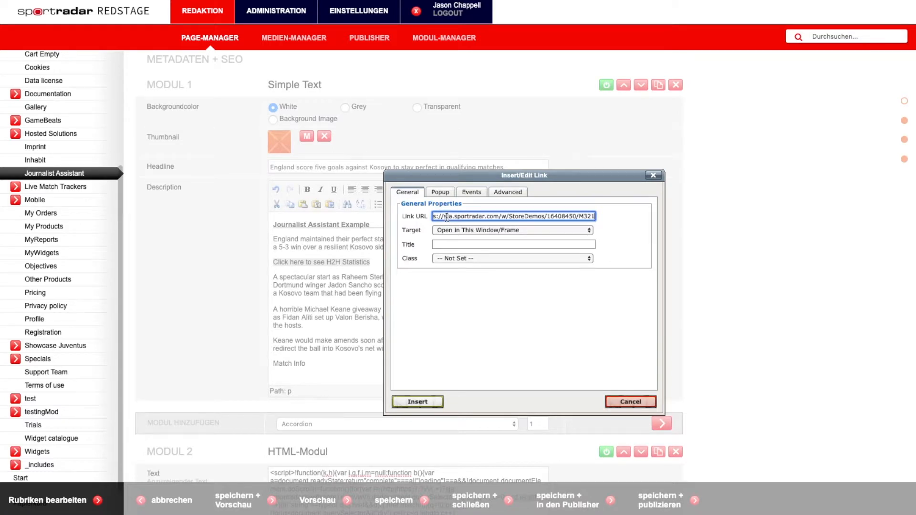
pyautogui.click(418, 402)
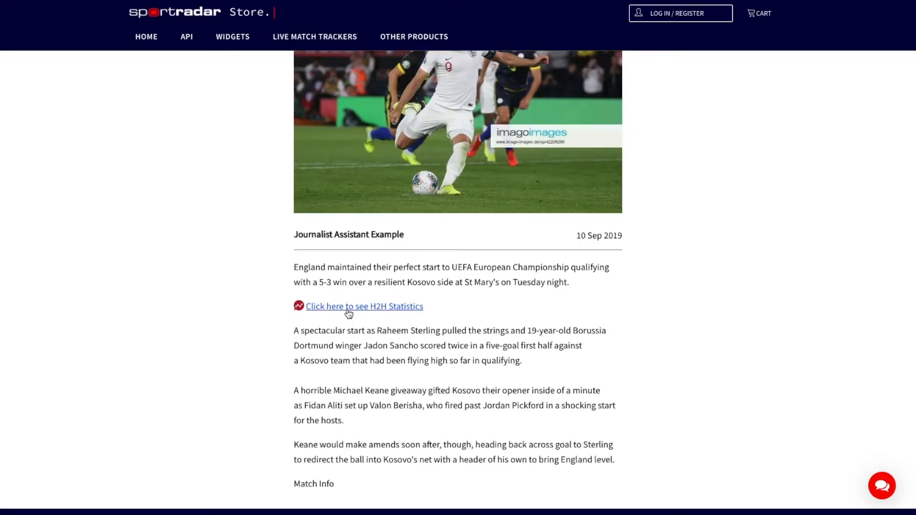
pyautogui.click(359, 310)
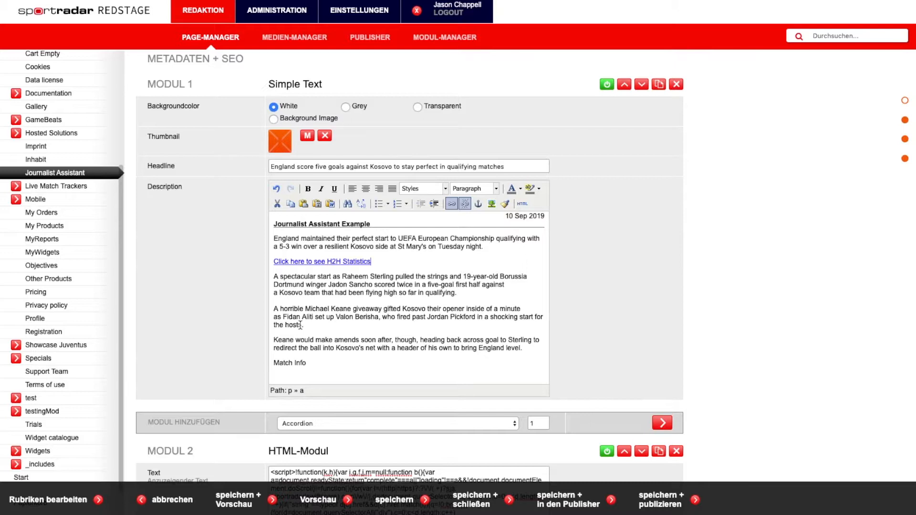
# - Copy the article's two middle paragraphs and paste them into the Auto Context editor of the match
pyautogui.moveTo(305, 325); pyautogui.dragTo(274, 276)
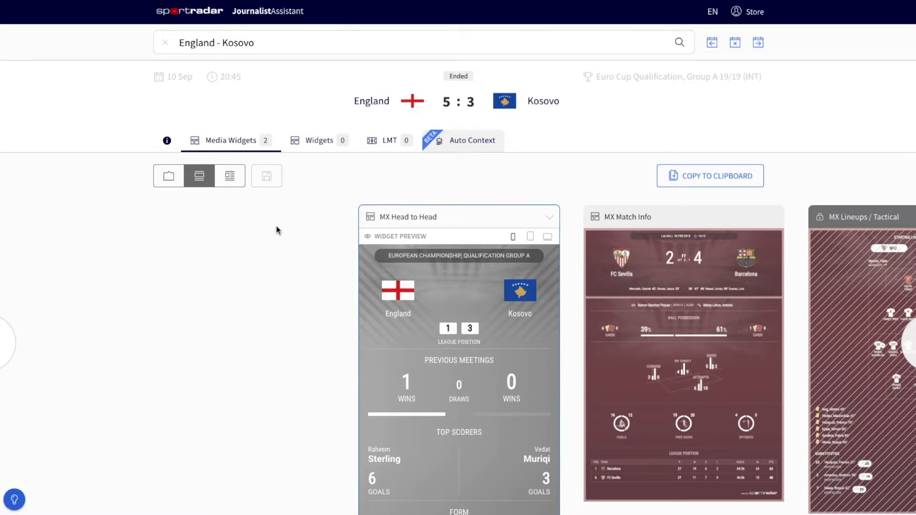
pyautogui.click(468, 144)
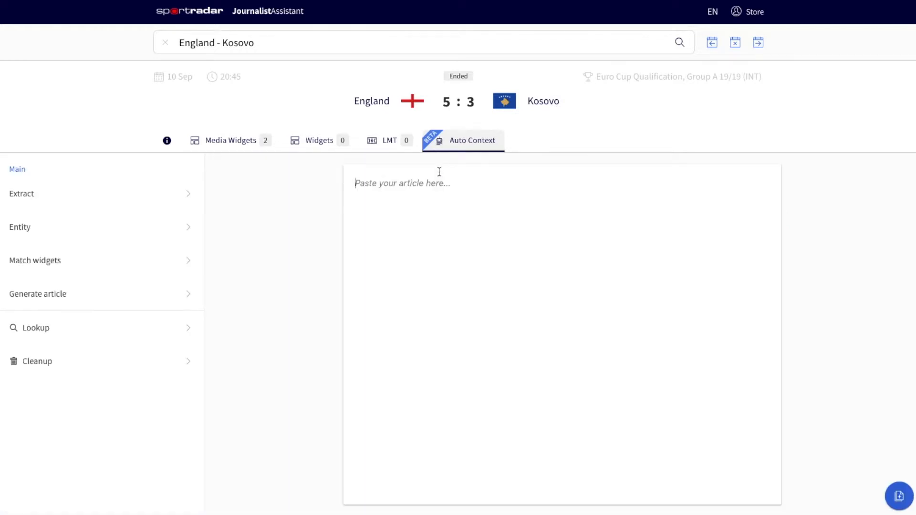
pyautogui.click(438, 171)
pyautogui.hotkey('ctrl', 'v')
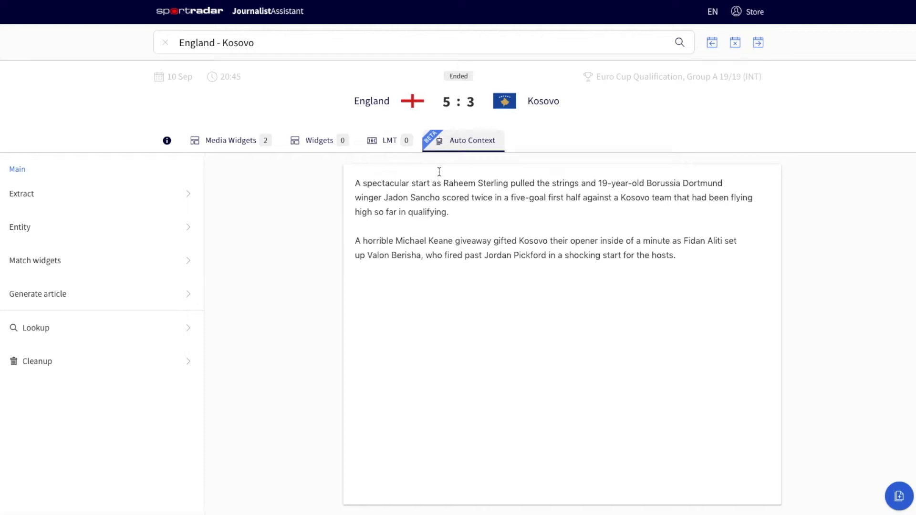
# - Run Extract entities with Tag entities & populate widgets to tag the players and teams in the text
pyautogui.click(184, 192)
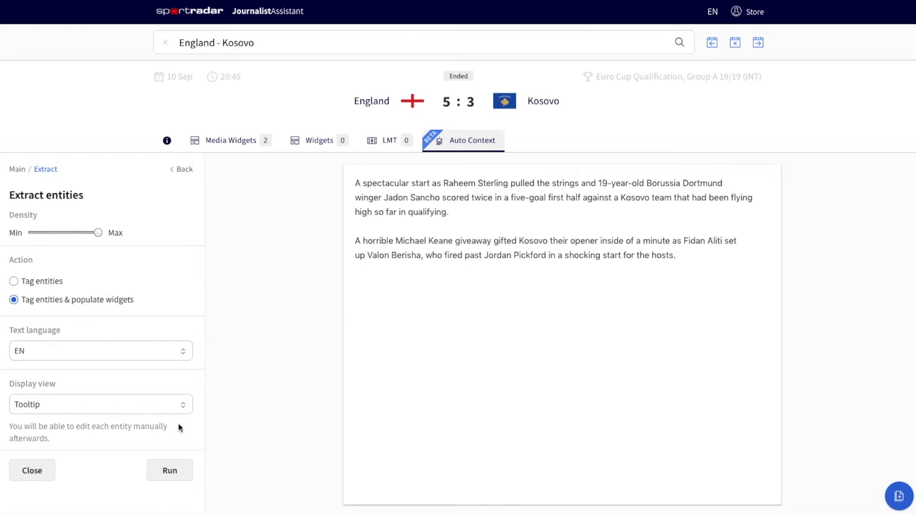
pyautogui.click(174, 472)
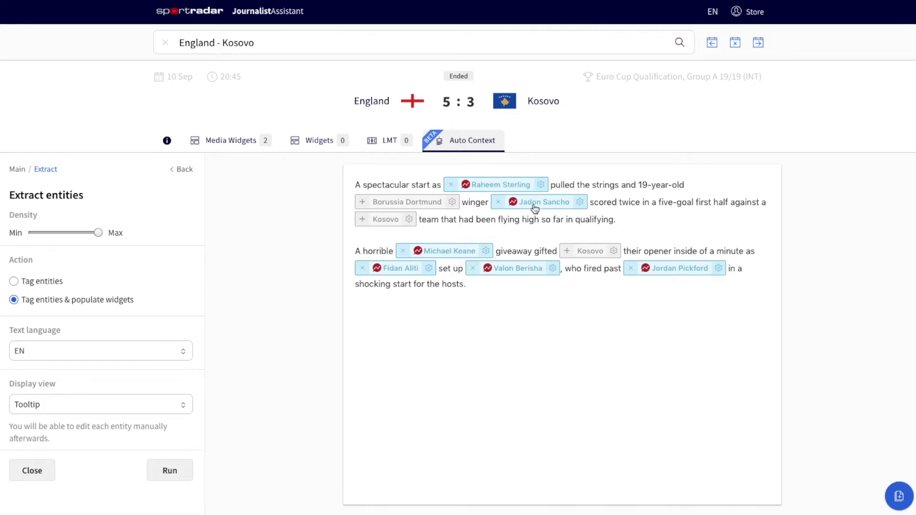
pyautogui.moveTo(531, 203)
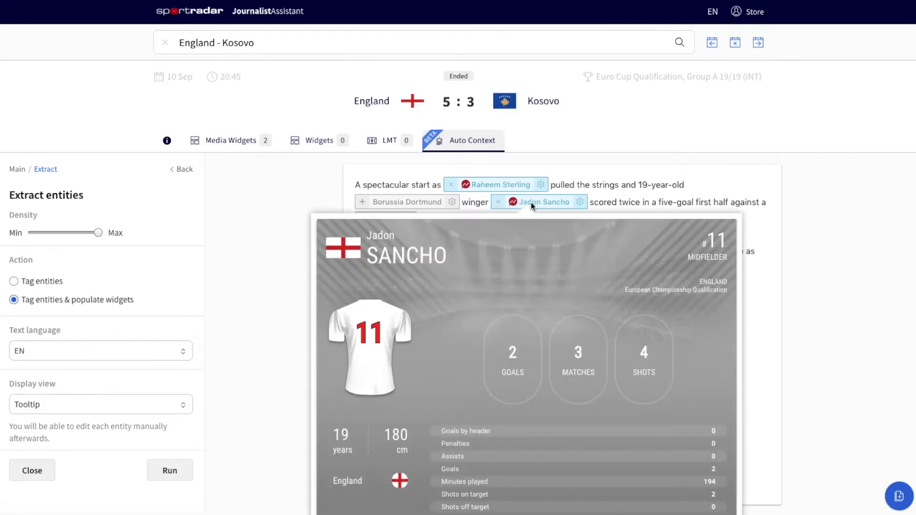
# - Copy the tagged text and replace the two paragraphs in the article description with it
pyautogui.click(880, 496)
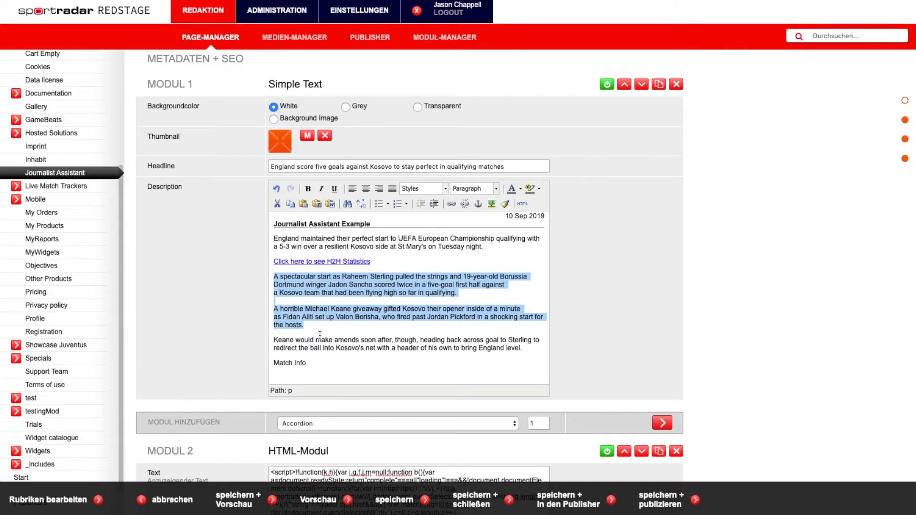
pyautogui.click(312, 326)
pyautogui.moveTo(312, 326); pyautogui.dragTo(269, 281)
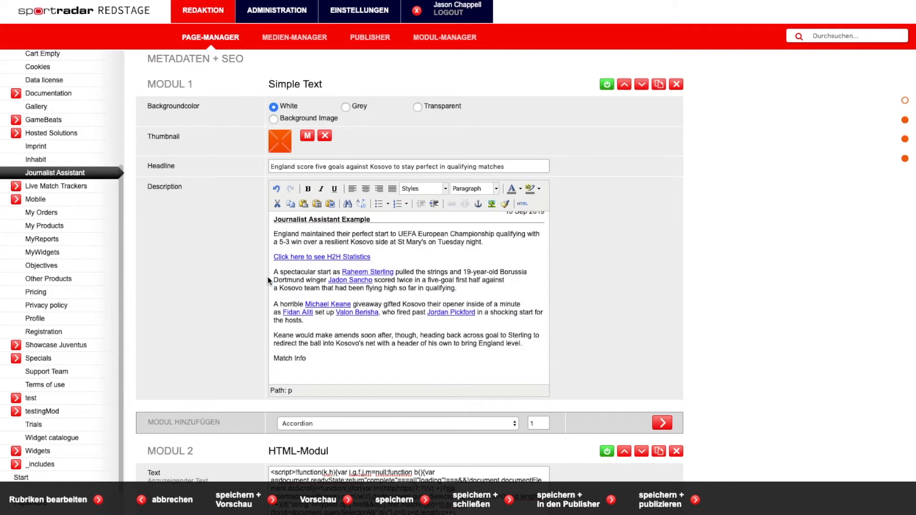
# - Save and preview the article, and check the tagged Raheem Sterling player popup in the text
pyautogui.click(240, 498)
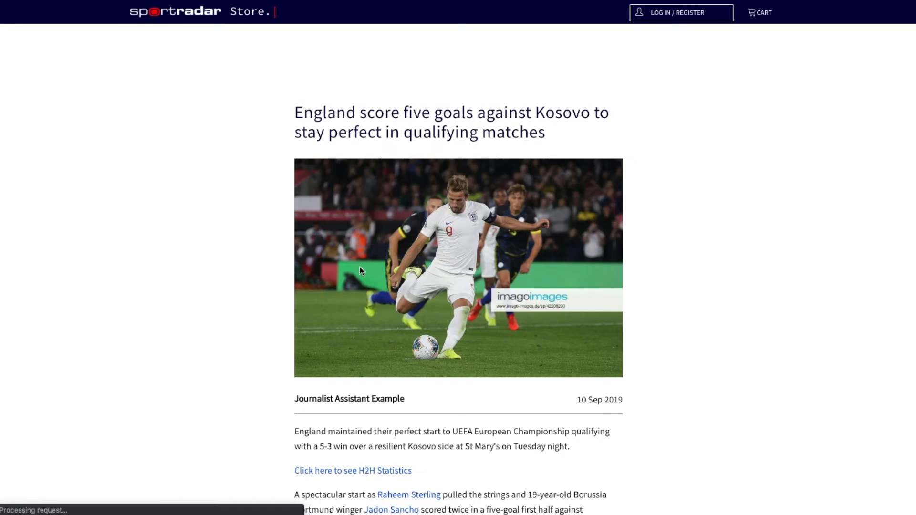
pyautogui.scroll(-3, 445, 248)
pyautogui.scroll(-1, 444, 252)
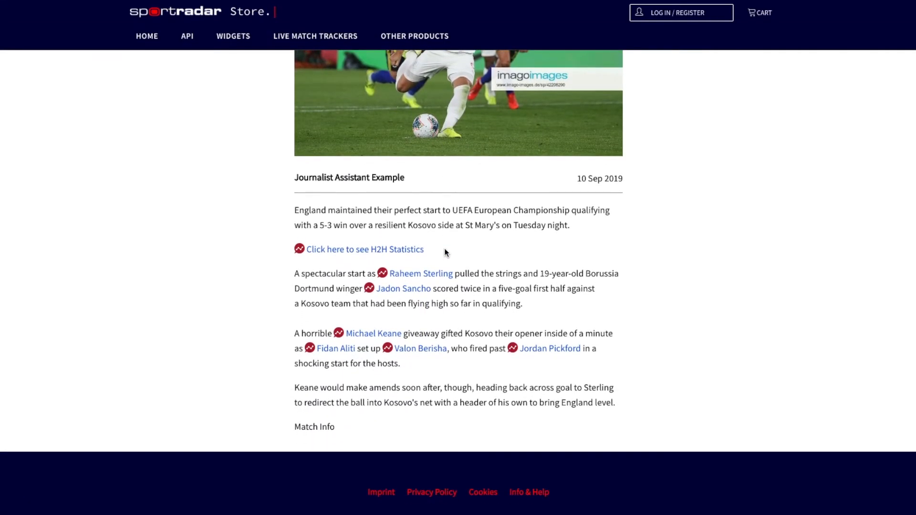
pyautogui.click(364, 253)
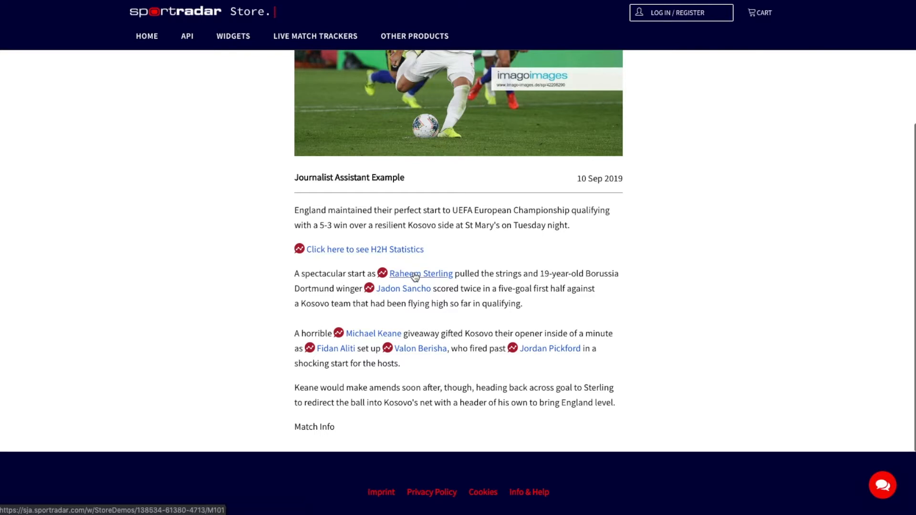
pyautogui.moveTo(415, 277)
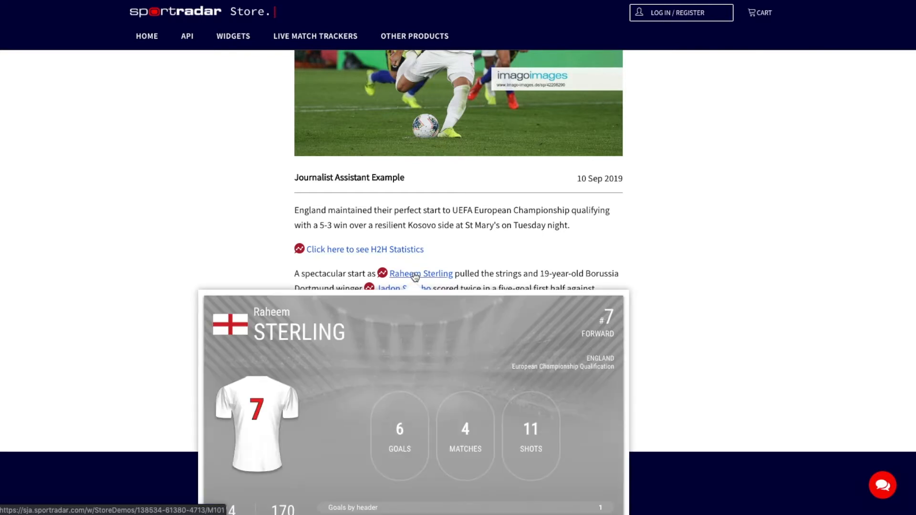
pyautogui.scroll(-5, 415, 277)
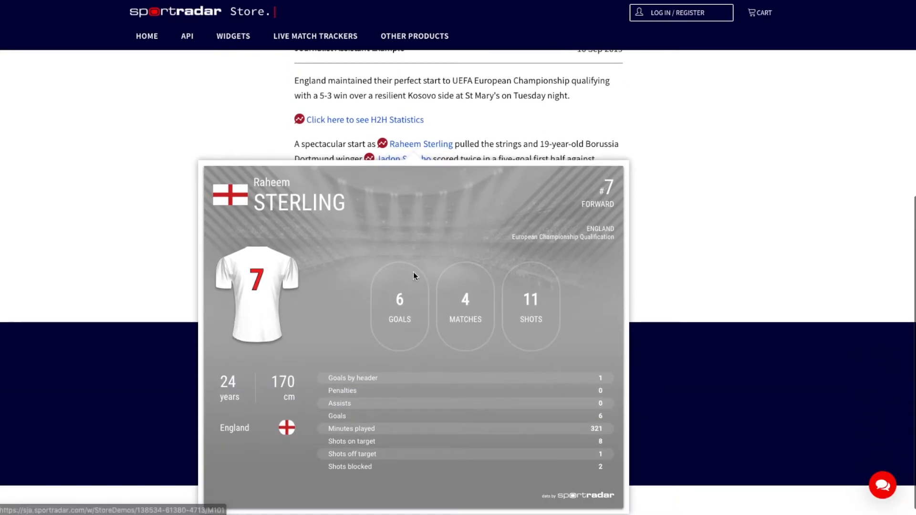
pyautogui.scroll(-1, 415, 277)
pyautogui.scroll(1, 415, 276)
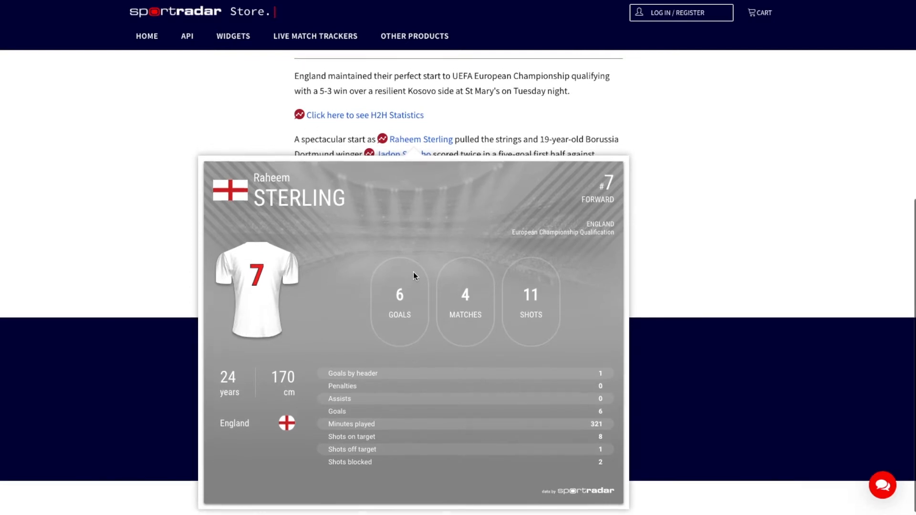
pyautogui.scroll(1, 413, 274)
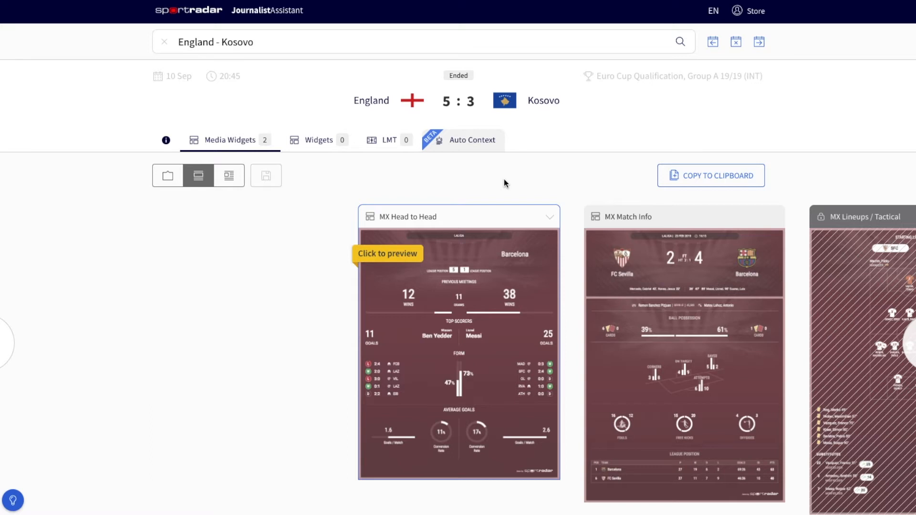
# - Switch the media widgets to inline mode, select the MX Match Info widget and copy it to the clipboard
pyautogui.click(230, 178)
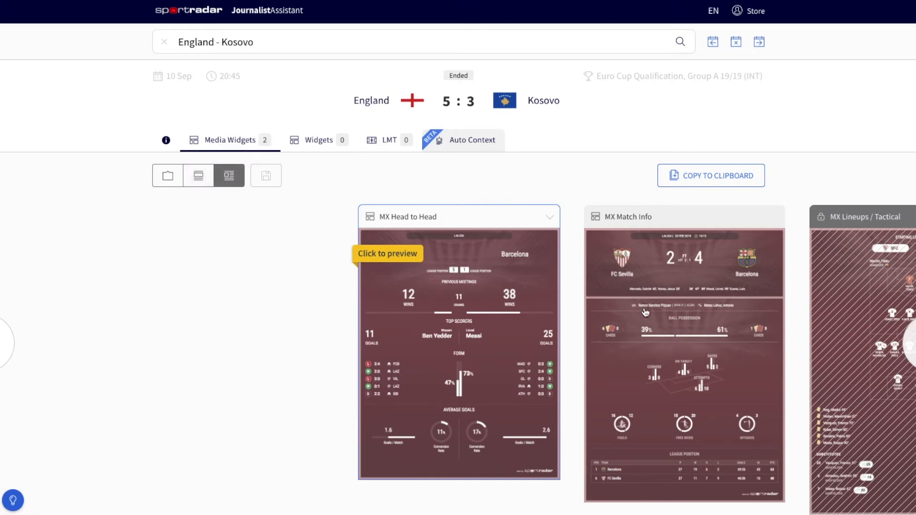
pyautogui.click(677, 292)
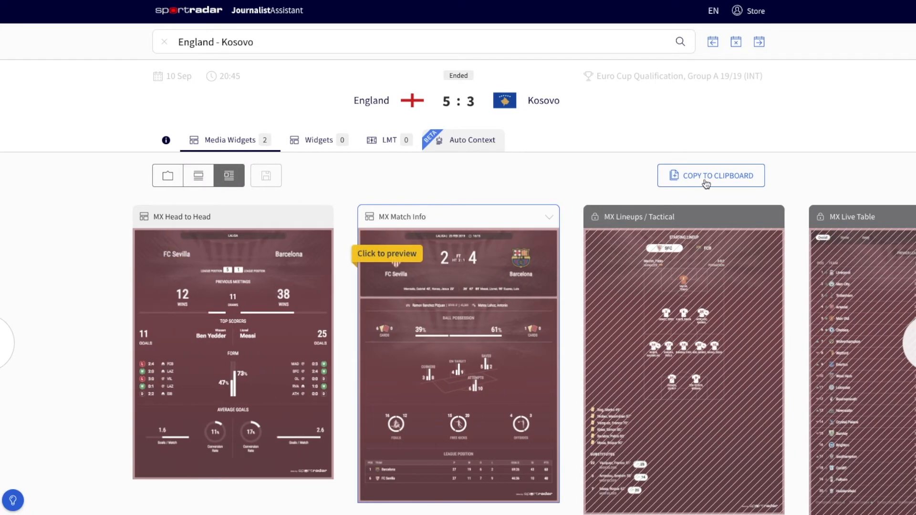
pyautogui.click(508, 247)
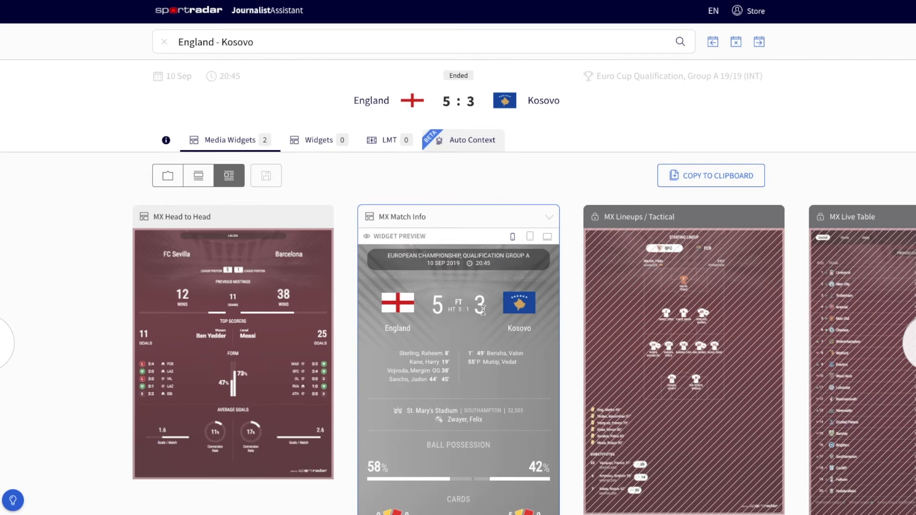
pyautogui.scroll(-2, 485, 311)
pyautogui.scroll(2, 485, 311)
pyautogui.click(698, 179)
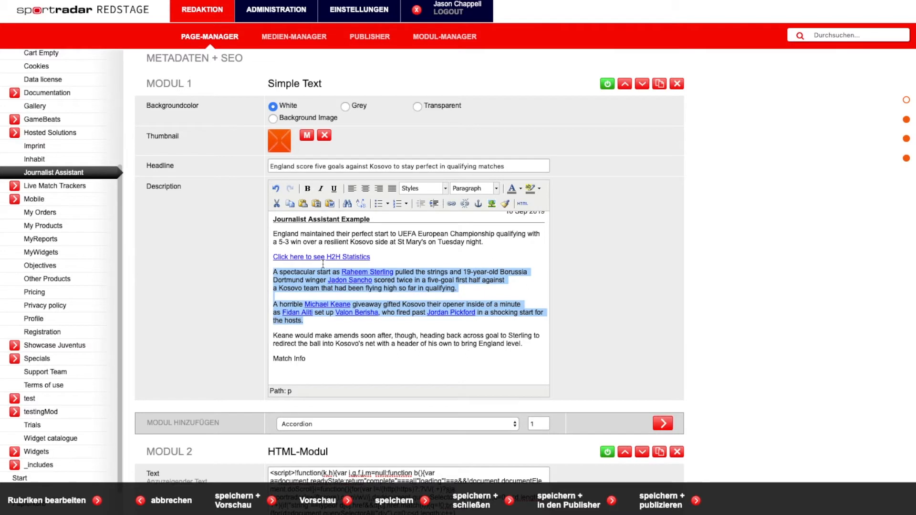
# - Link the "Match Info" text at the end of the article description to the copied widget URL
pyautogui.click(344, 357)
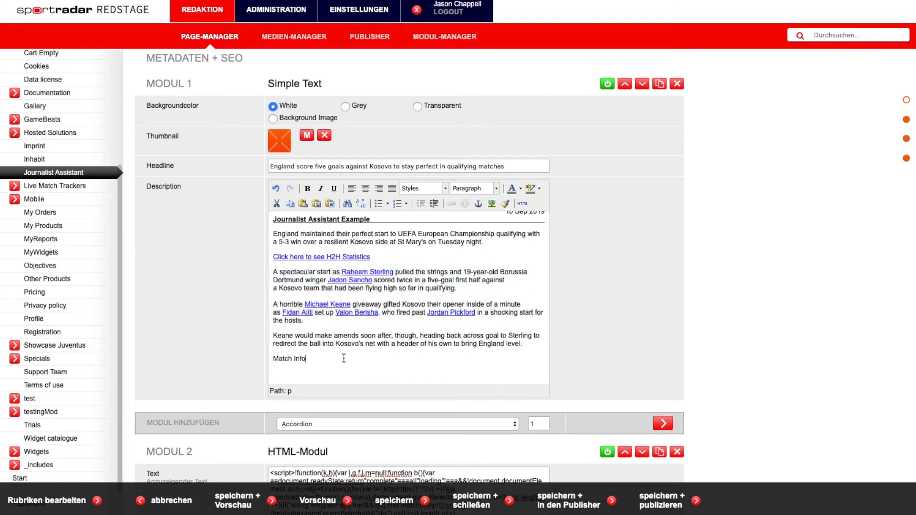
pyautogui.moveTo(311, 358); pyautogui.dragTo(272, 359)
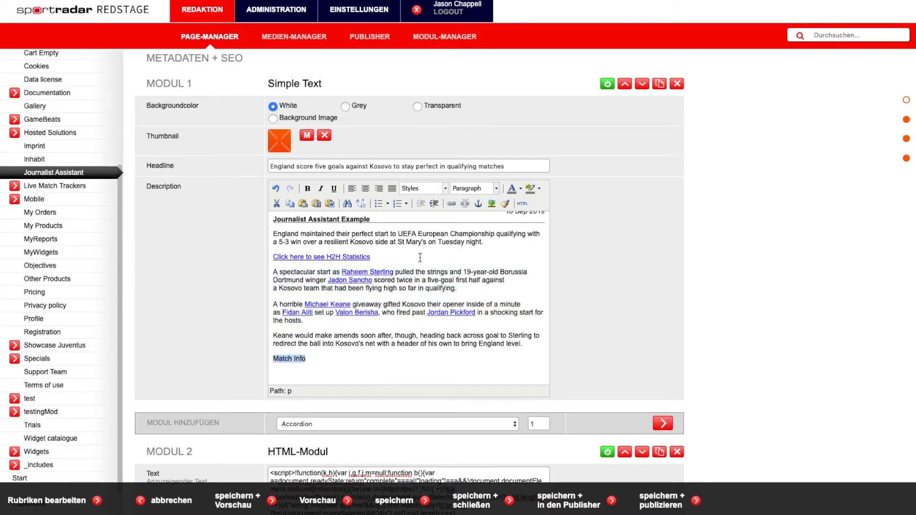
pyautogui.click(451, 204)
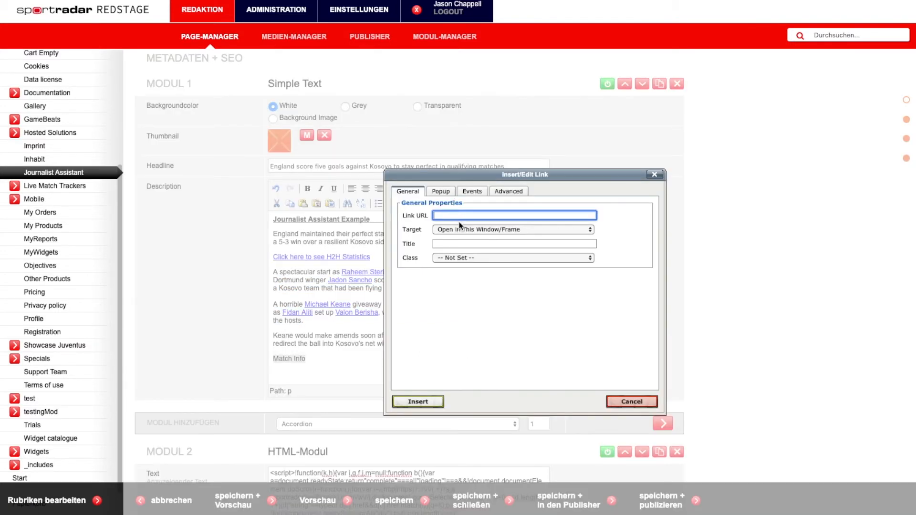
pyautogui.hotkey('ctrl', 'v')
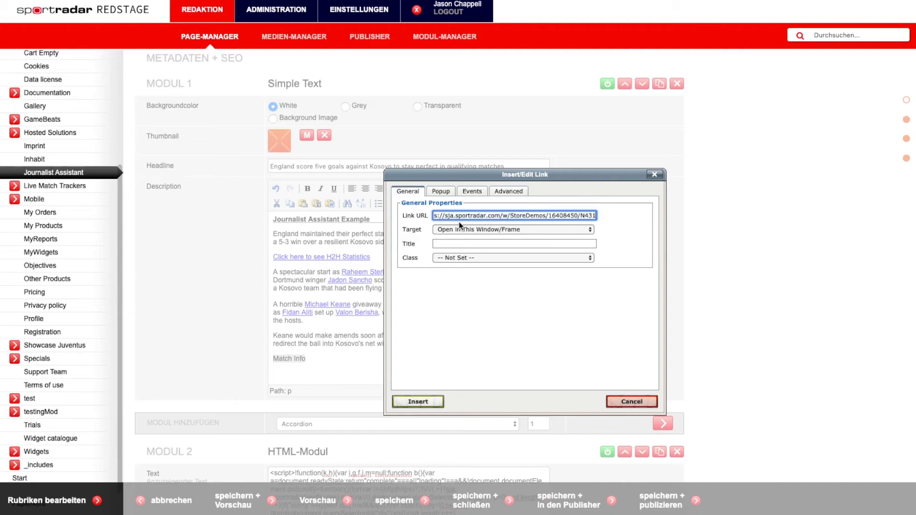
pyautogui.click(415, 403)
# - Save and preview the article, opening the H2H Statistics popup and viewing the inline Match Info widget
pyautogui.click(237, 502)
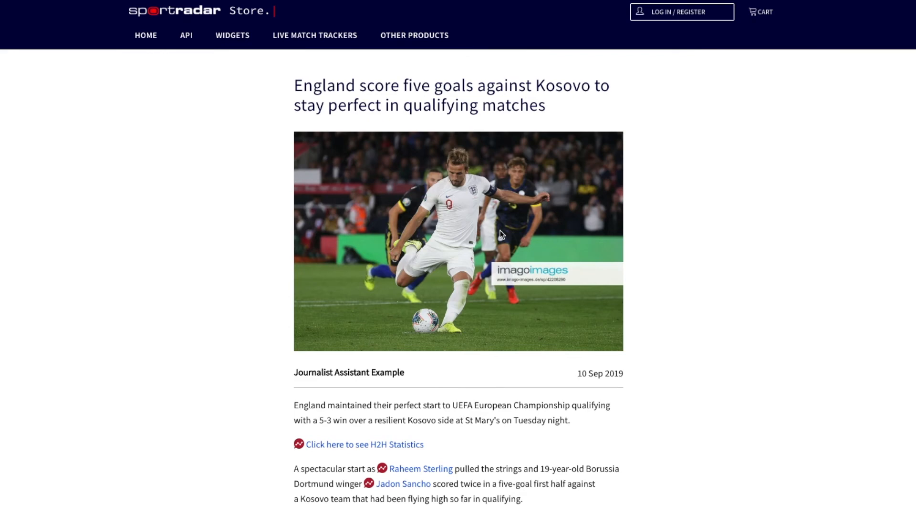
pyautogui.scroll(-2, 500, 231)
pyautogui.scroll(-3, 500, 234)
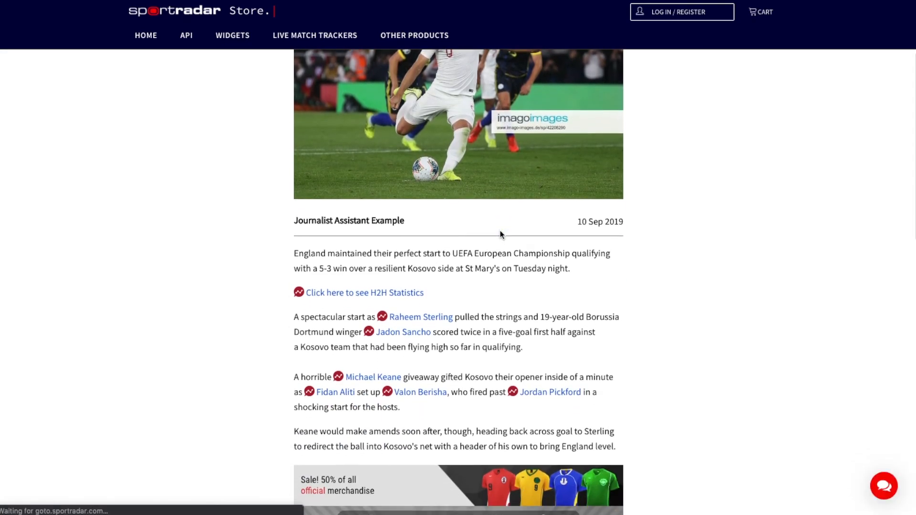
pyautogui.scroll(-1, 500, 234)
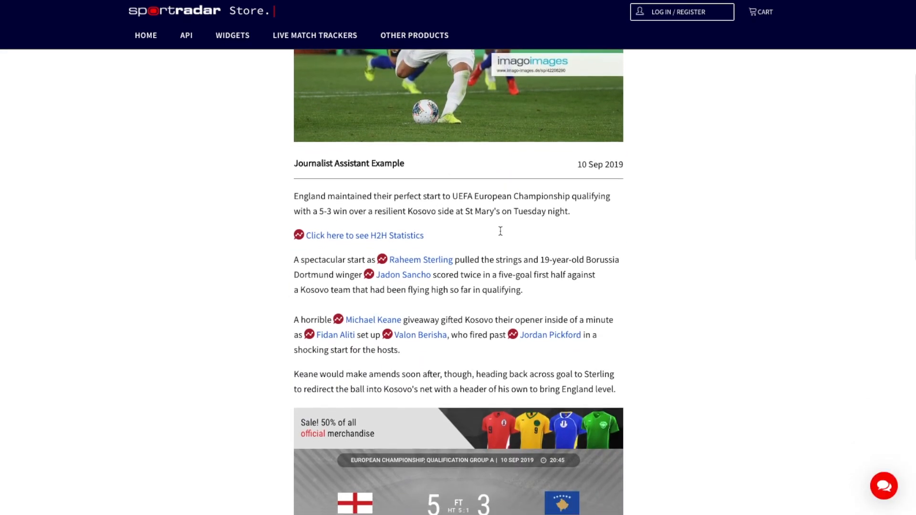
pyautogui.scroll(-2, 500, 230)
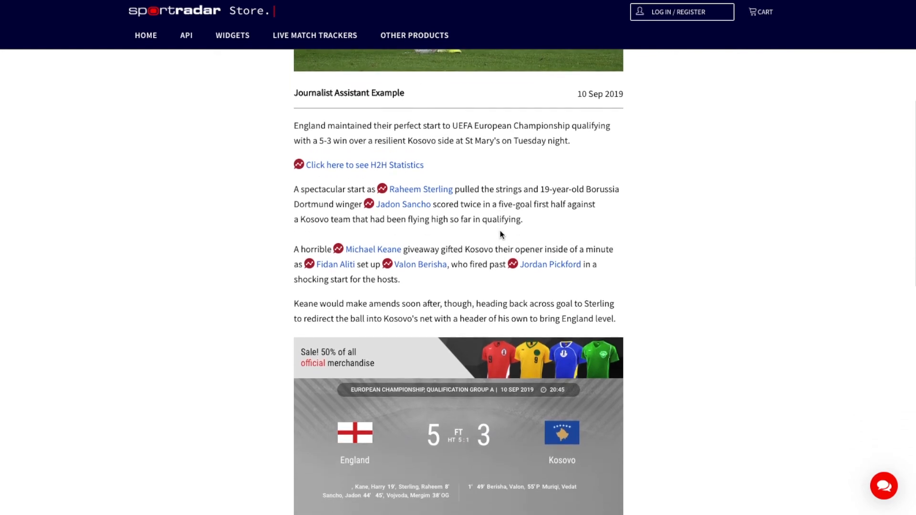
pyautogui.click(387, 166)
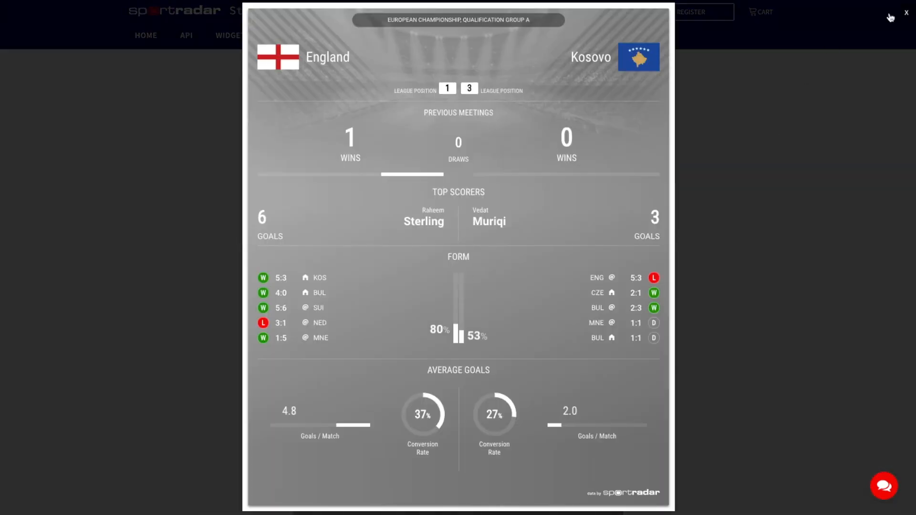
pyautogui.click(906, 14)
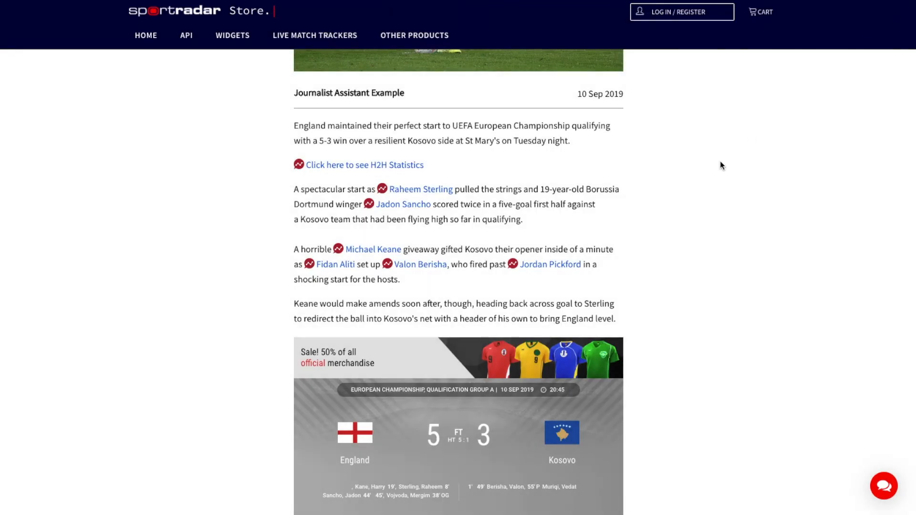
pyautogui.moveTo(433, 191)
pyautogui.scroll(-4, 514, 183)
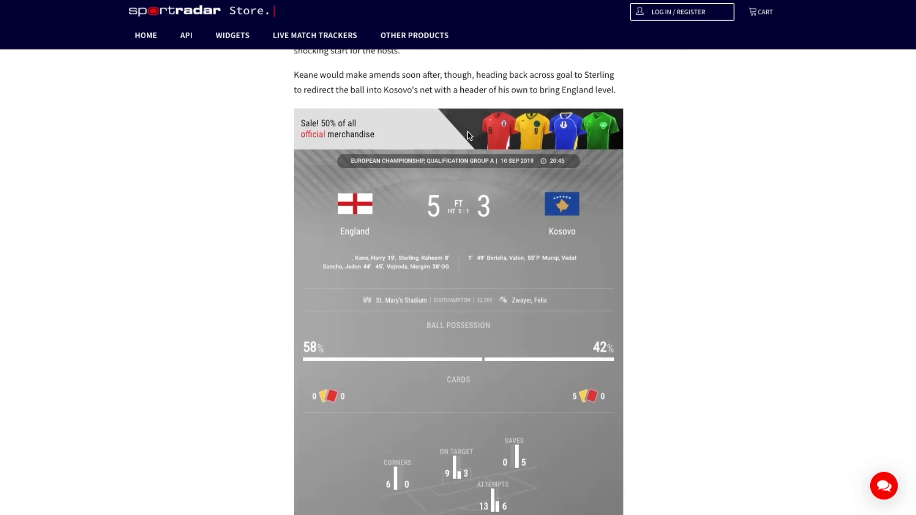
pyautogui.scroll(-4, 482, 243)
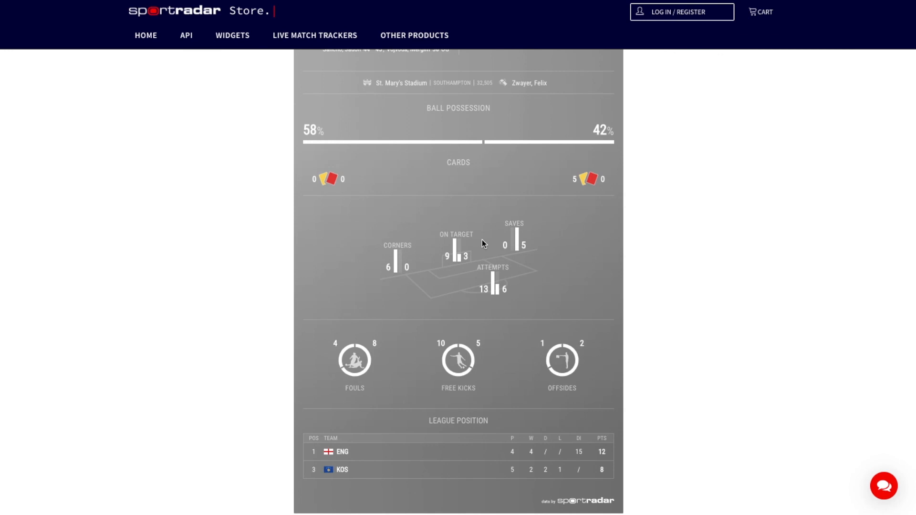
pyautogui.scroll(8, 482, 243)
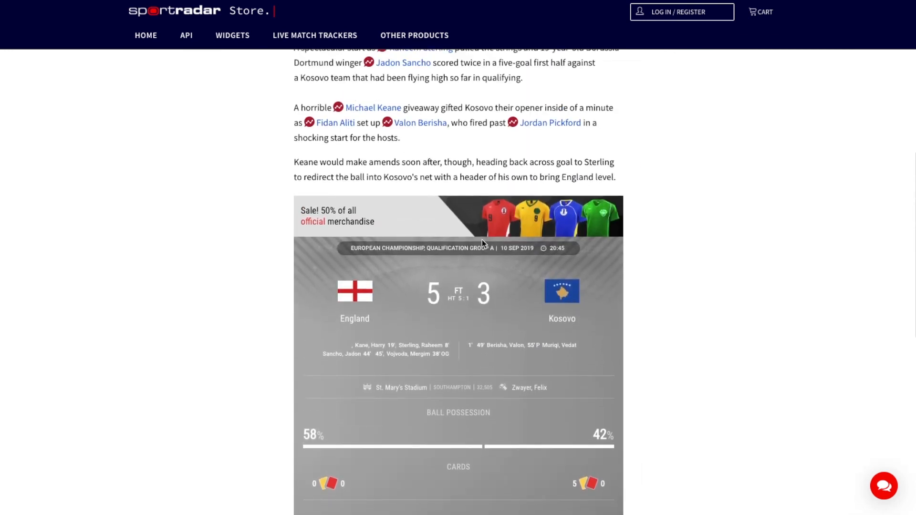
pyautogui.scroll(7, 482, 243)
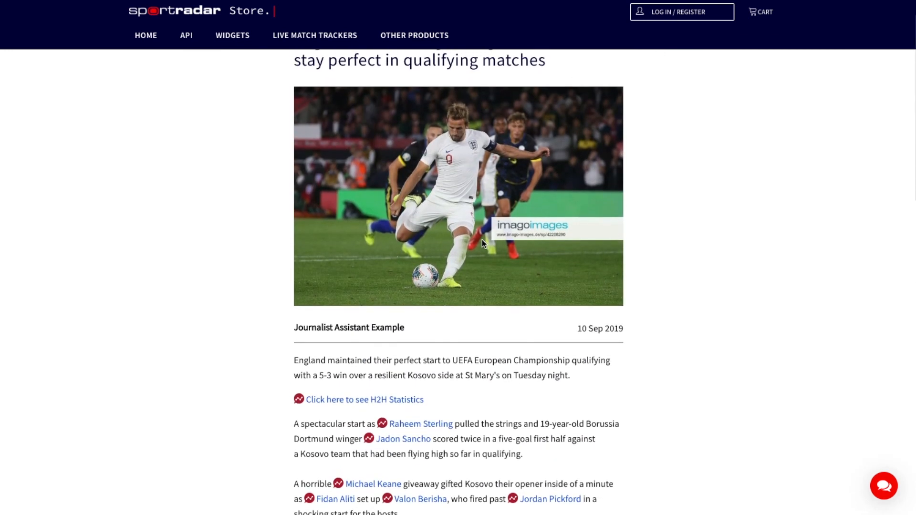